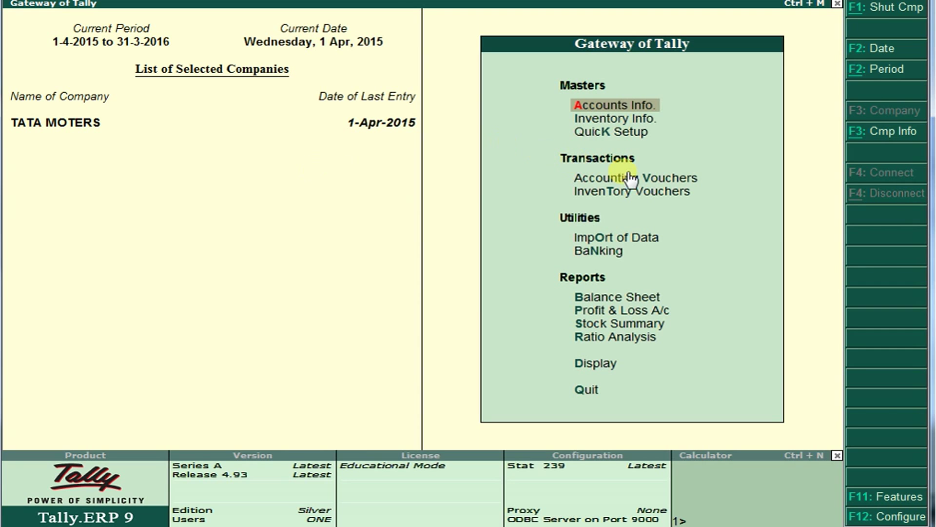
# Start a sales voucher (F8) for party Vasavi Moters under the Sales ledger.
pyautogui.click(630, 181)
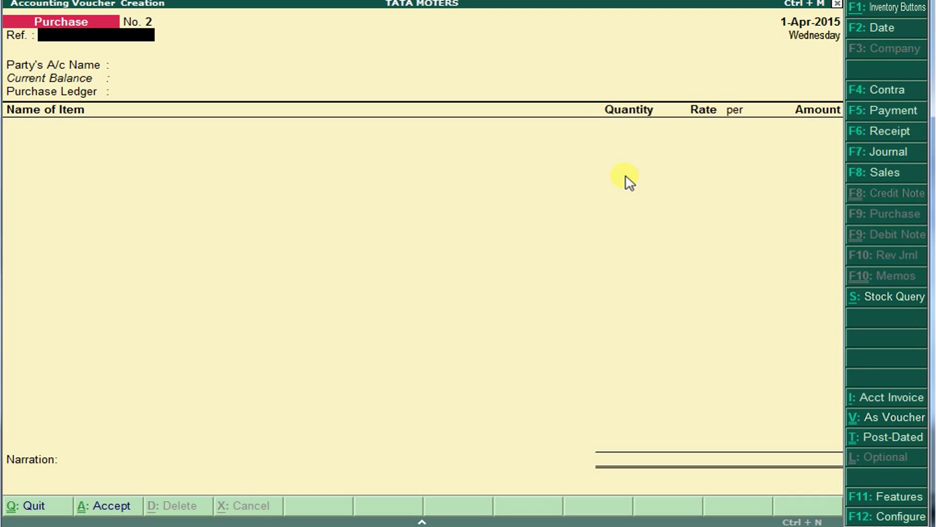
pyautogui.press('F8')
pyautogui.press('Down')
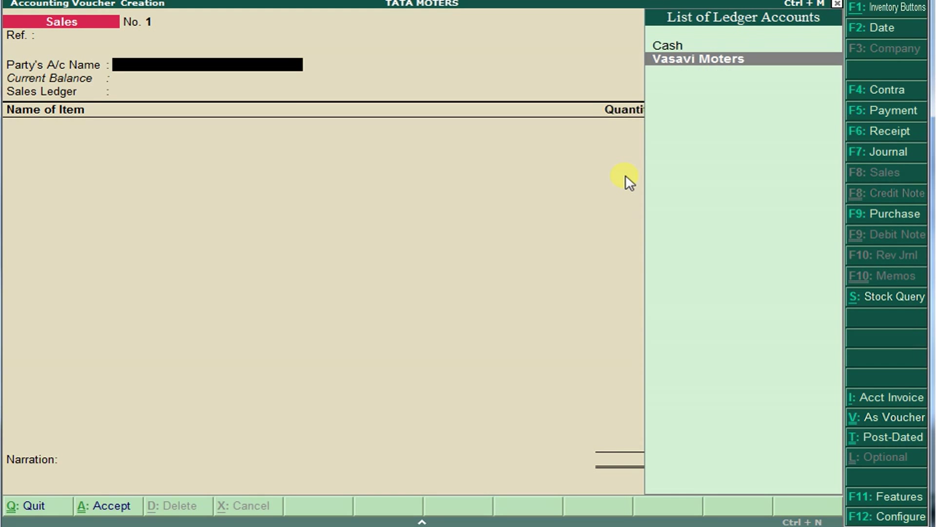
pyautogui.press('Return')
pyautogui.press('Return')
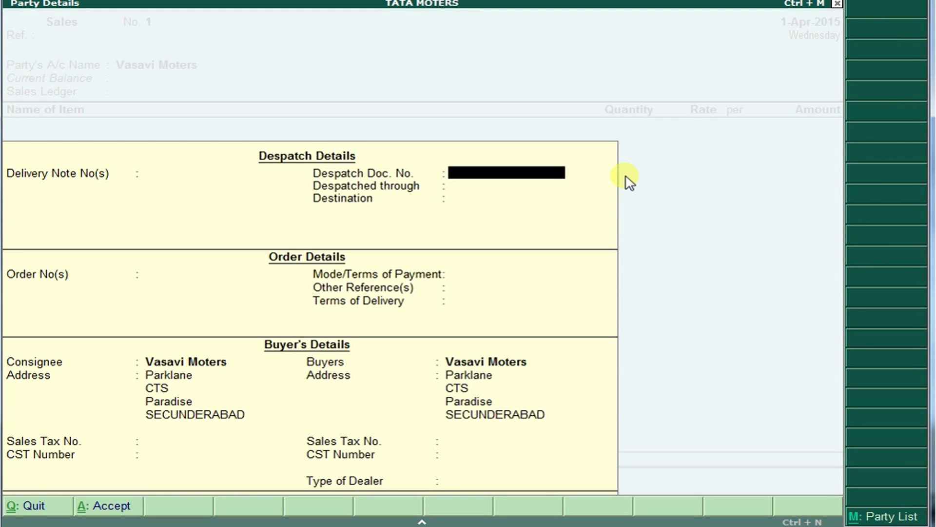
pyautogui.press('Return')
pyautogui.hotkey('ctrl', 'a')
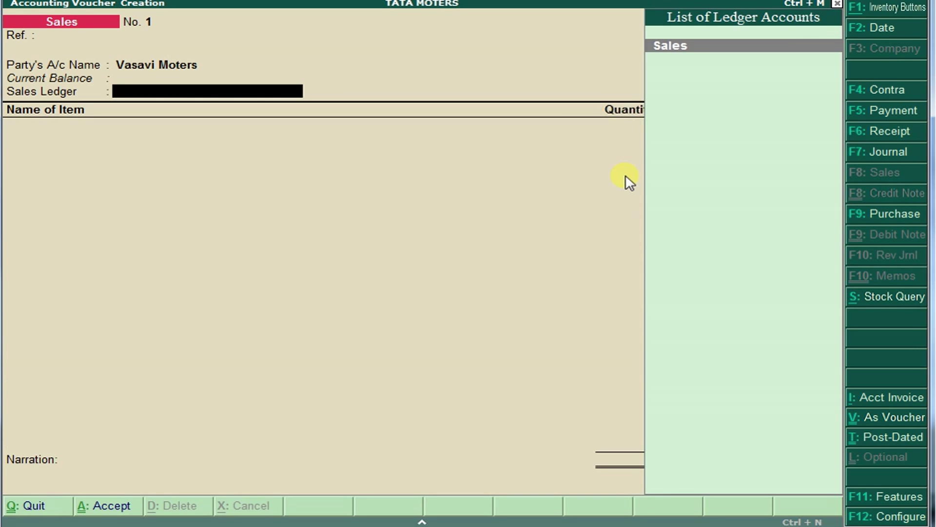
pyautogui.press('Return')
pyautogui.press('Down')
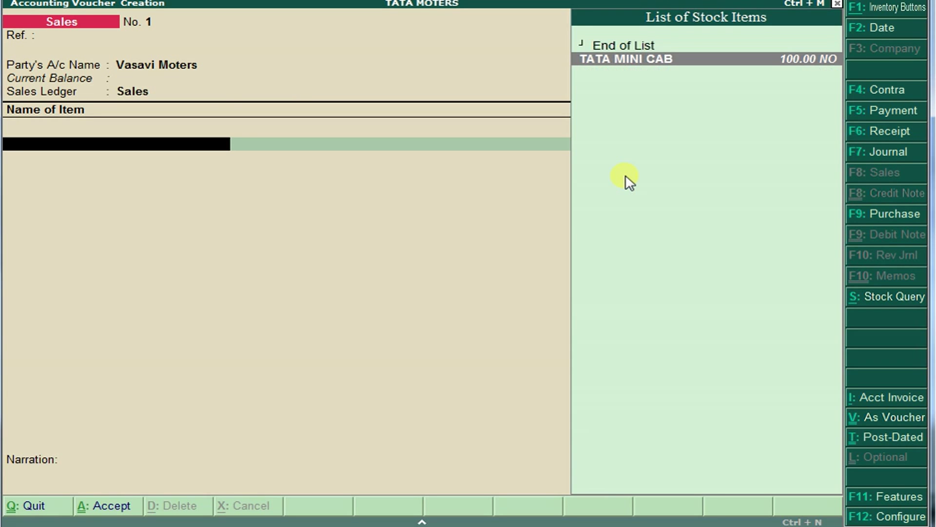
# Add TATA MINI CAB with quantity 1 at rate 120000.
pyautogui.press('Return')
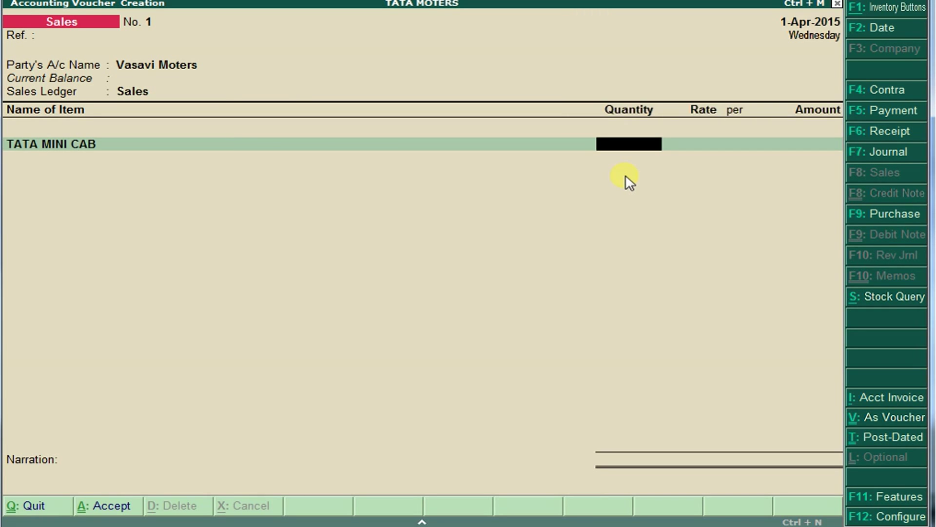
pyautogui.write('1')
pyautogui.press('Return')
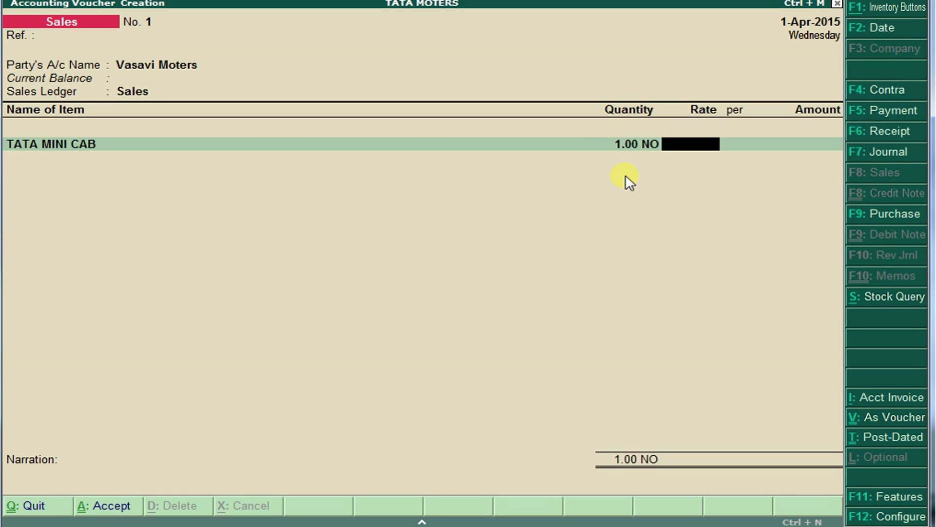
pyautogui.write('120000')
pyautogui.press('Return')
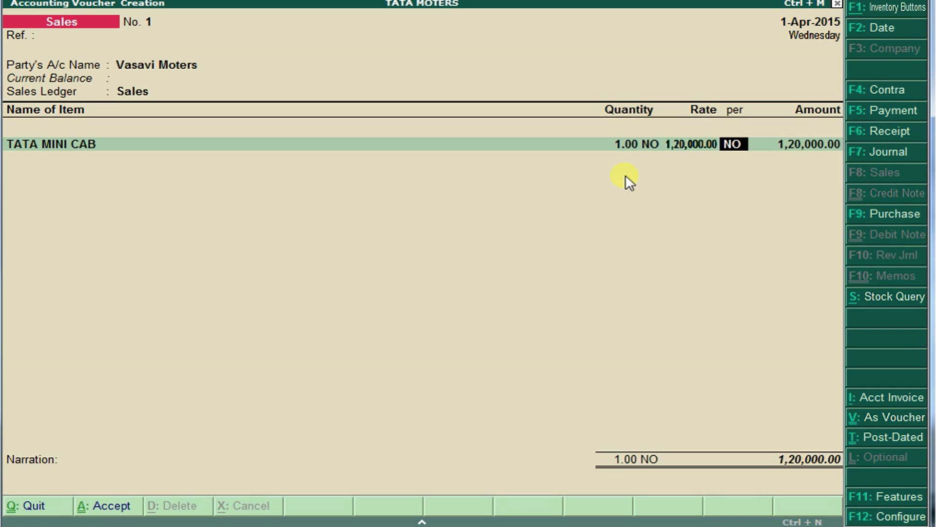
pyautogui.press('Return')
pyautogui.press('Return')
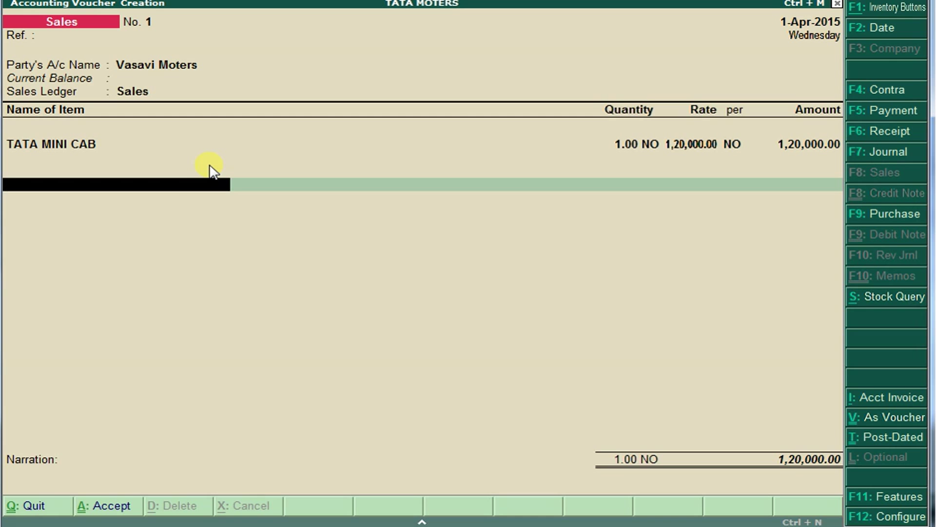
# Accept sales voucher No. 1, recall it with Page Up, then back out of alteration.
pyautogui.press('Return')
pyautogui.press('Return')
pyautogui.press('Return')
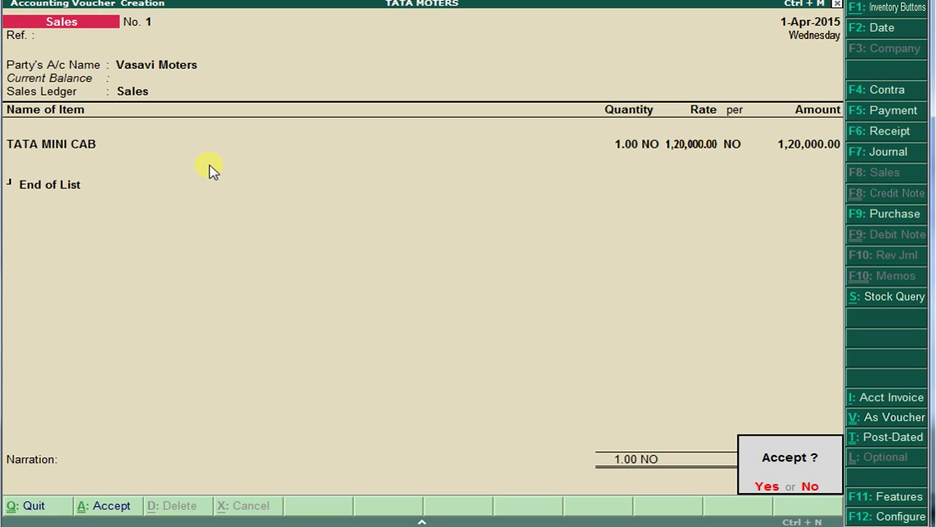
pyautogui.press('Return')
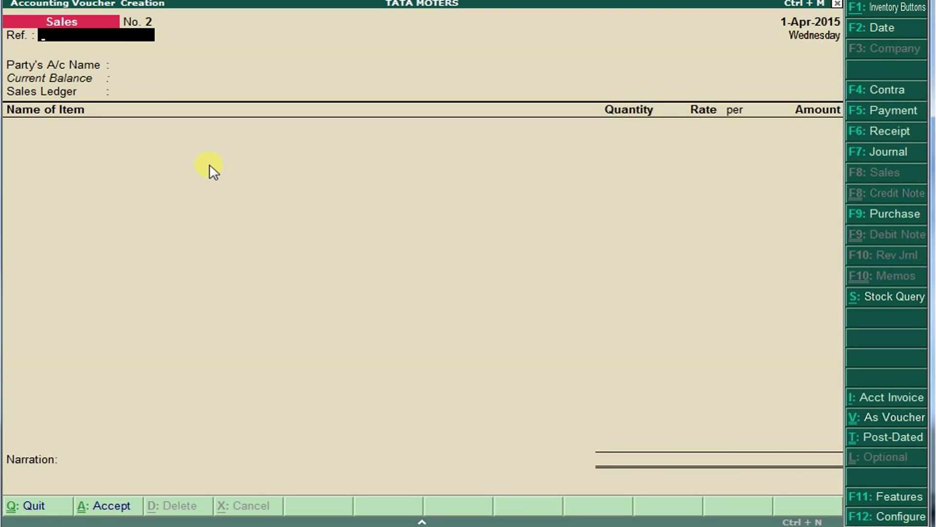
pyautogui.press('pageup')
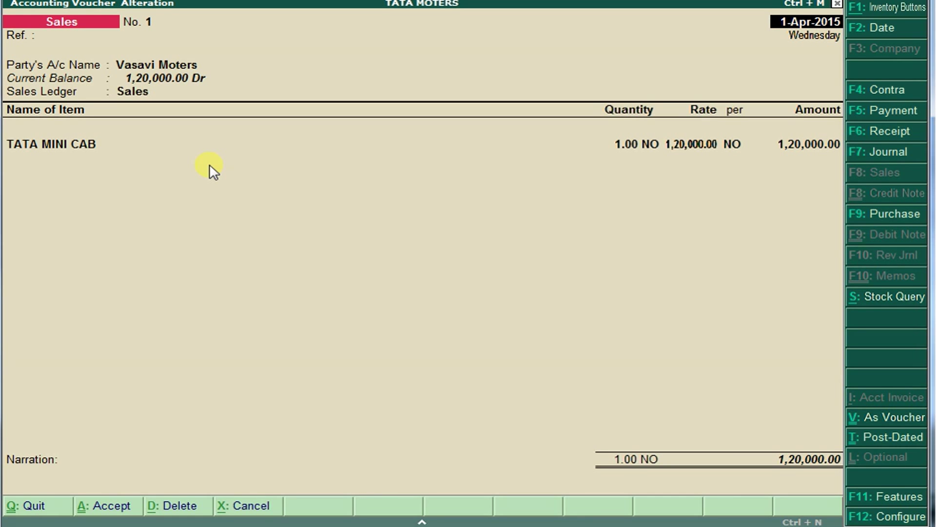
pyautogui.press('Escape')
# Return to Gateway of Tally and enter Inventory Info.
pyautogui.press('Return')
pyautogui.press('Escape')
pyautogui.press('Return')
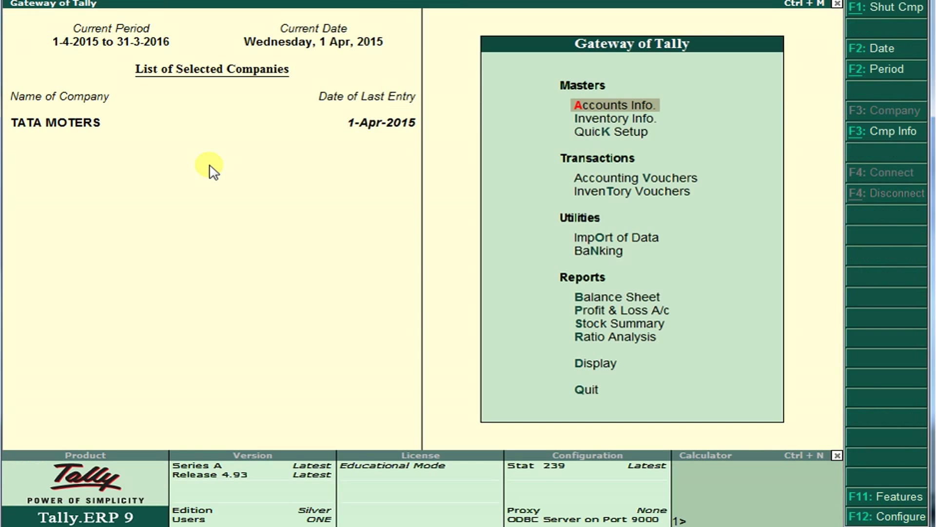
pyautogui.press('Down')
pyautogui.press('Return')
# Choose Stock Items > Alter for TATA MINI CAB and bring up its configuration settings.
pyautogui.press('Down')
pyautogui.press('Return')
pyautogui.press('Down')
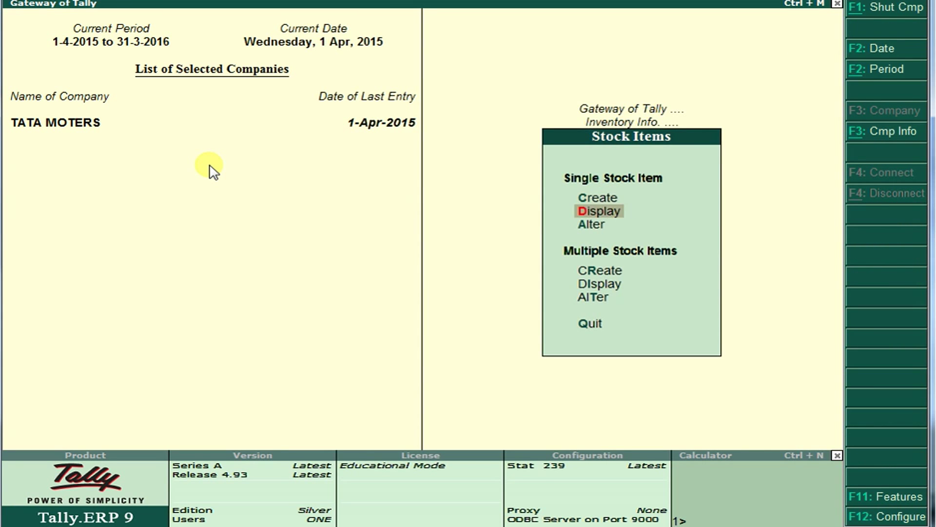
pyautogui.press('Down')
pyautogui.press('Up')
pyautogui.press('Up')
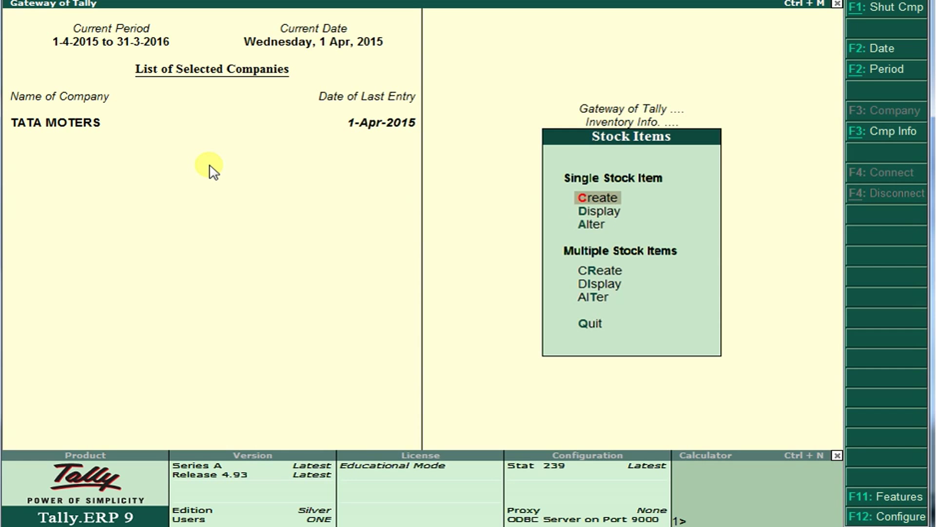
pyautogui.press('Down')
pyautogui.press('Down')
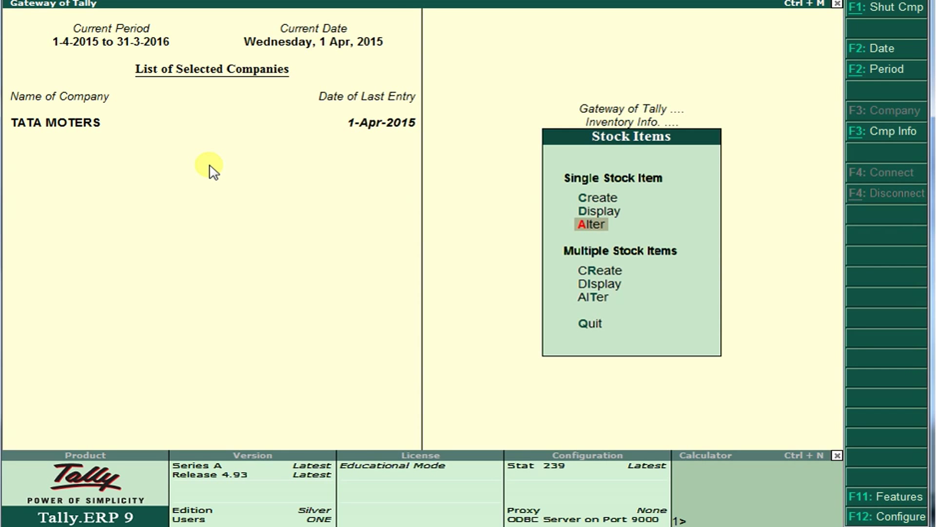
pyautogui.press('Return')
pyautogui.press('Return')
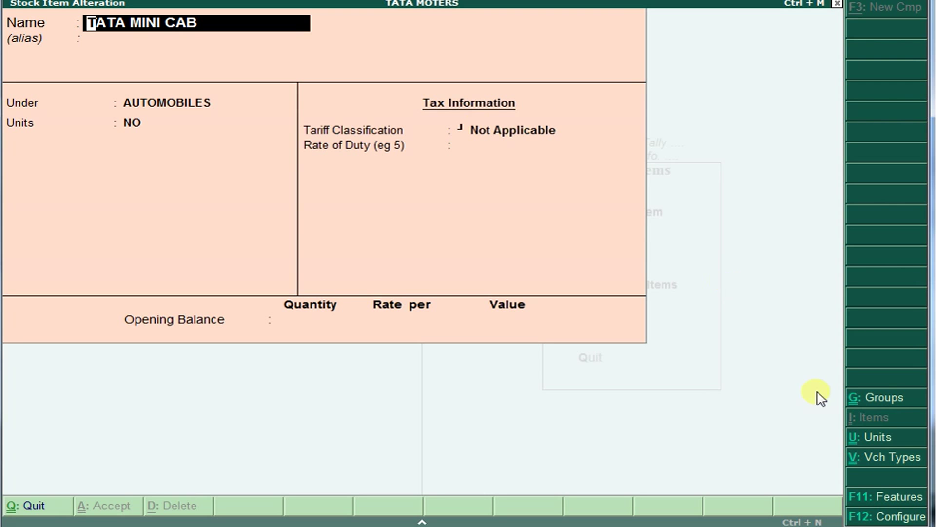
pyautogui.click(854, 513)
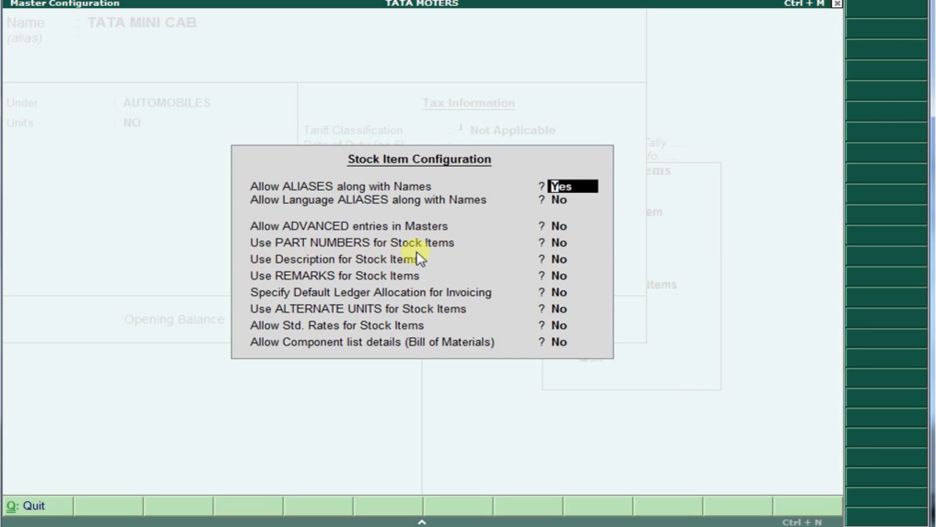
# Set Use Description and Use REMARKS for Stock Items to Yes and accept.
pyautogui.click(561, 259)
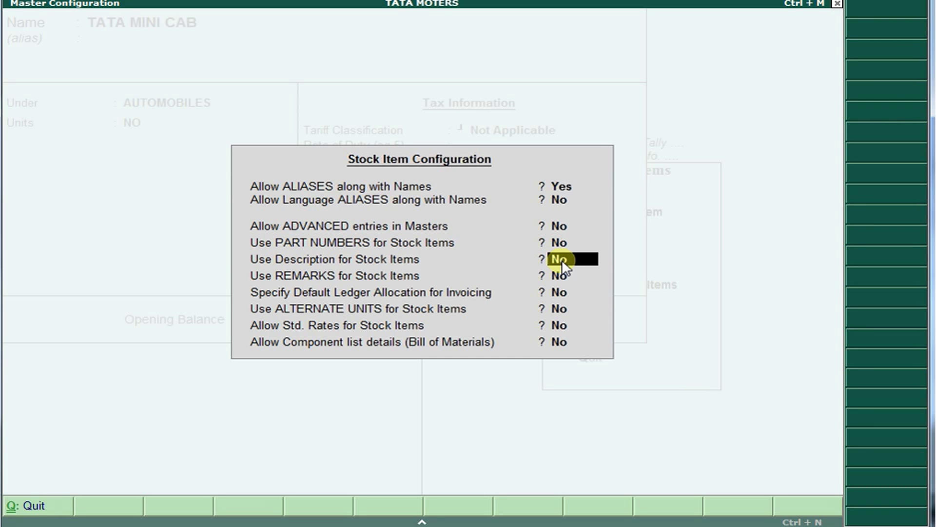
pyautogui.write('y')
pyautogui.press('Return')
pyautogui.write('y')
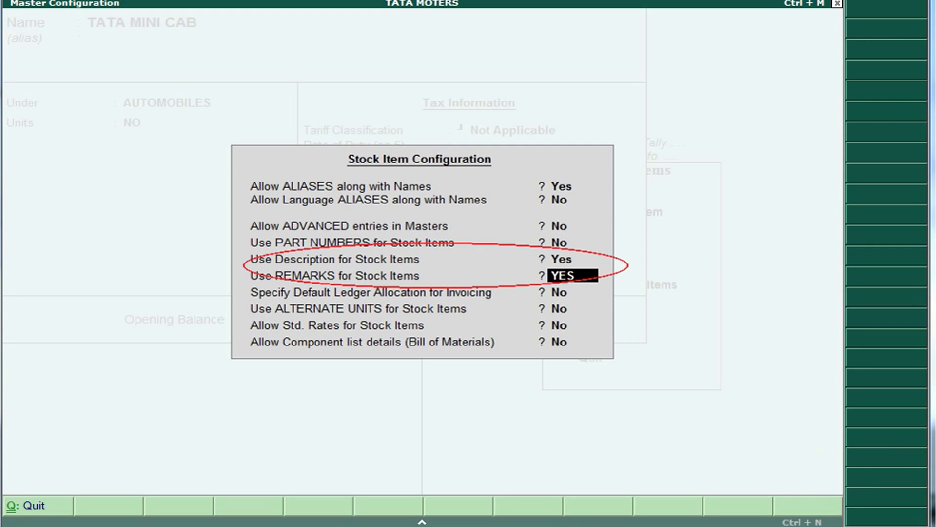
pyautogui.moveTo(804, 430)
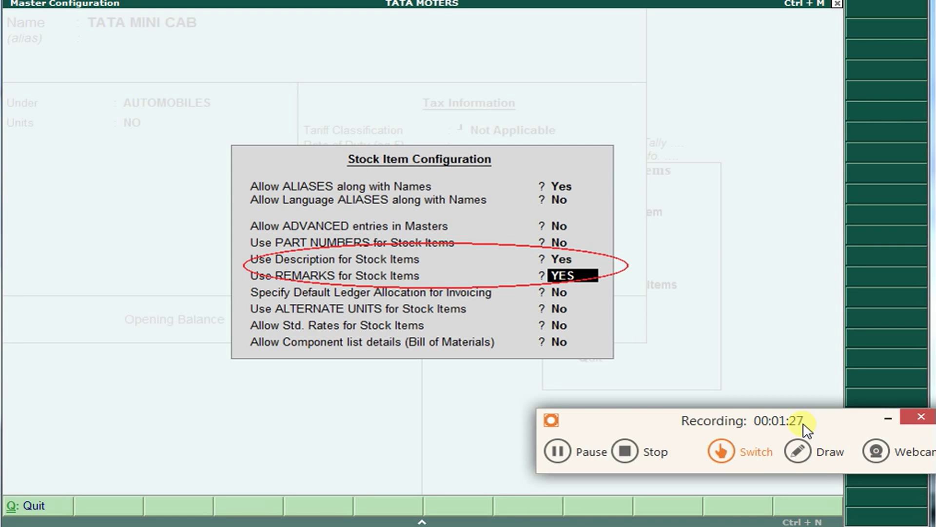
pyautogui.click(825, 468)
pyautogui.press('Return')
pyautogui.press('Return')
pyautogui.press('Return')
pyautogui.press('Return')
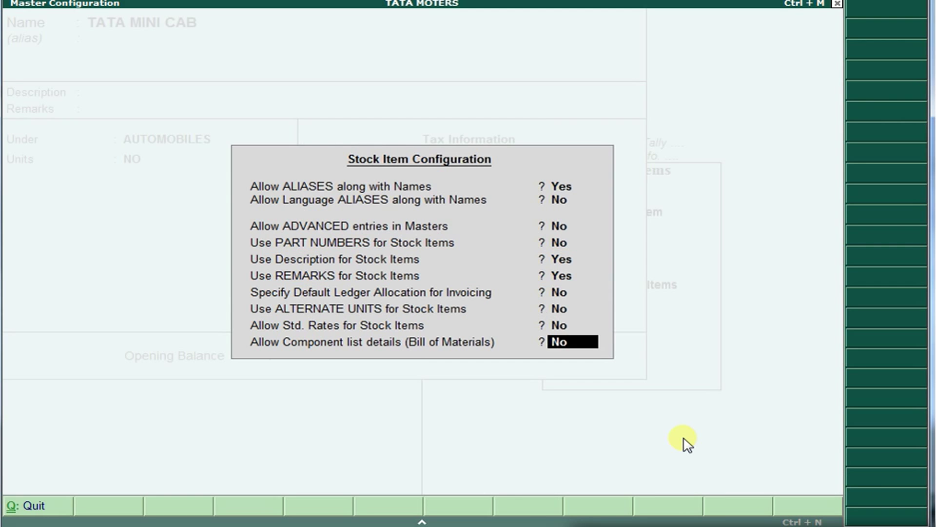
pyautogui.press('Return')
# Enter 'Engine No' as TATA MINI CAB's description and accept the stock item.
pyautogui.press('Return')
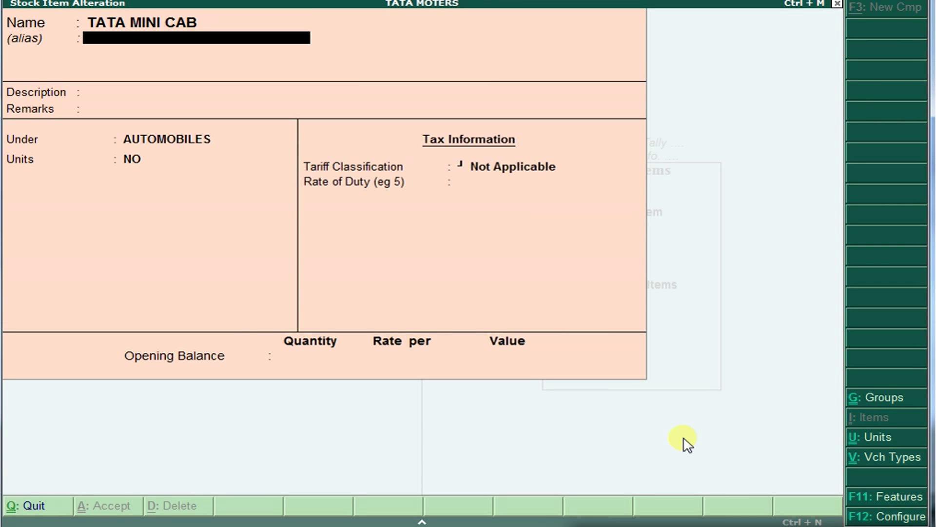
pyautogui.press('Return')
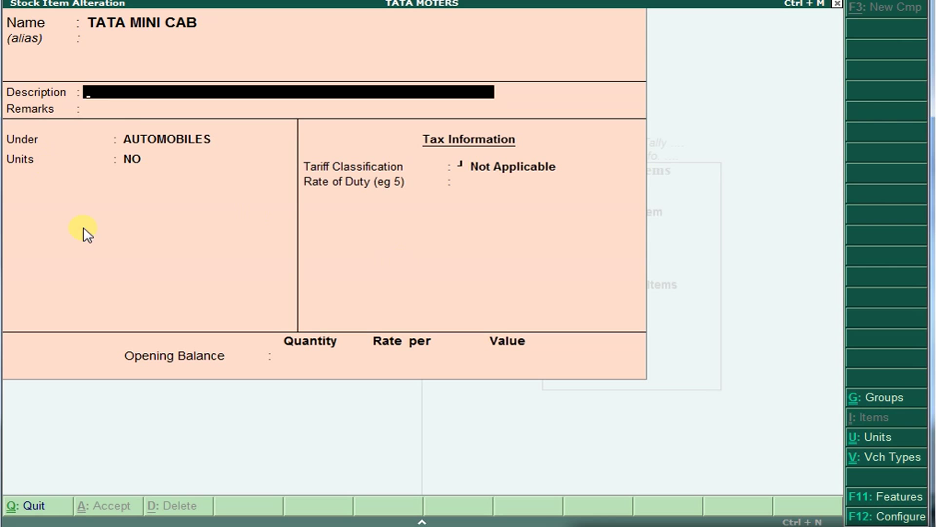
pyautogui.write('Engine No')
pyautogui.press('Return')
pyautogui.press('Return')
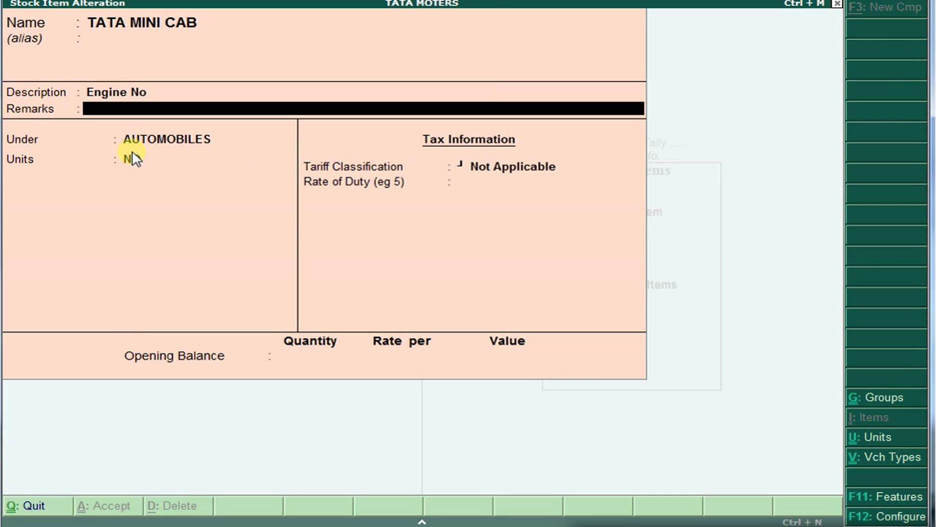
pyautogui.press('Return')
pyautogui.press('Return')
pyautogui.press('Return')
pyautogui.press('Return')
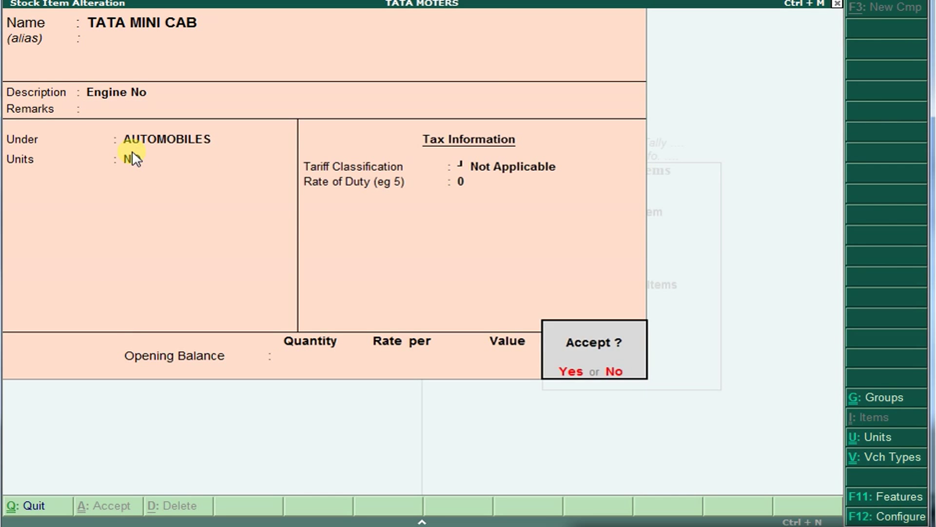
pyautogui.press('Return')
pyautogui.press('Escape')
pyautogui.press('Escape')
pyautogui.press('Escape')
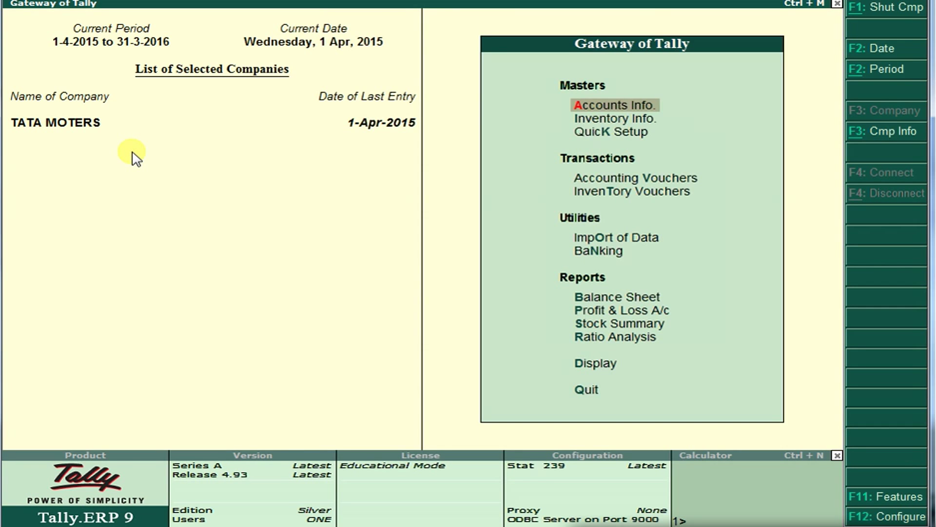
# Recall Vasavi Moters' sales voucher No. 1 and step back to the TATA MINI CAB item line.
pyautogui.press('Down')
pyautogui.press('Down')
pyautogui.press('Down')
pyautogui.press('Down')
pyautogui.press('Up')
pyautogui.press('Return')
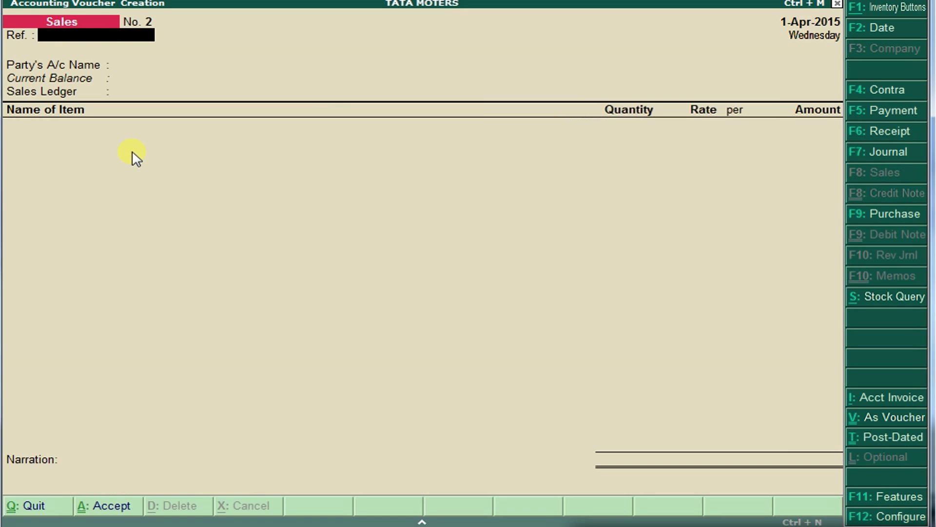
pyautogui.press('pageup')
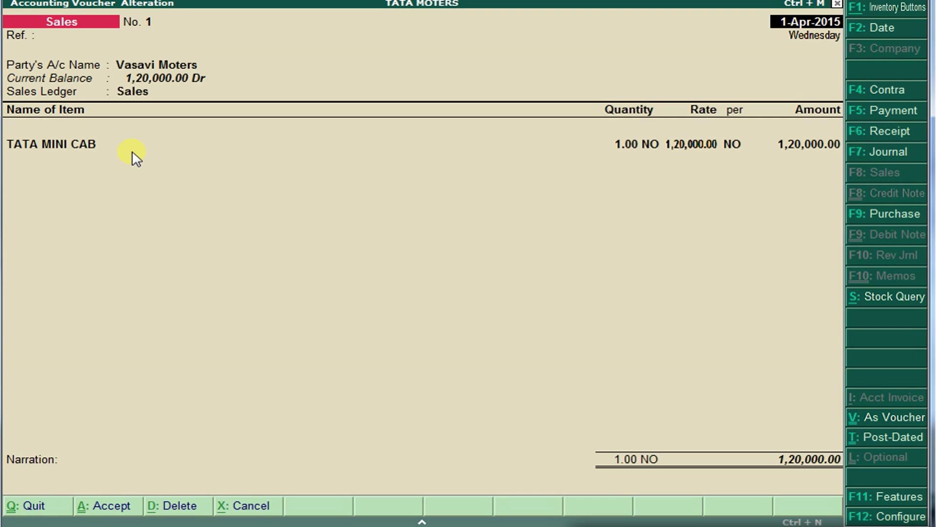
pyautogui.press('Return')
pyautogui.press('Return')
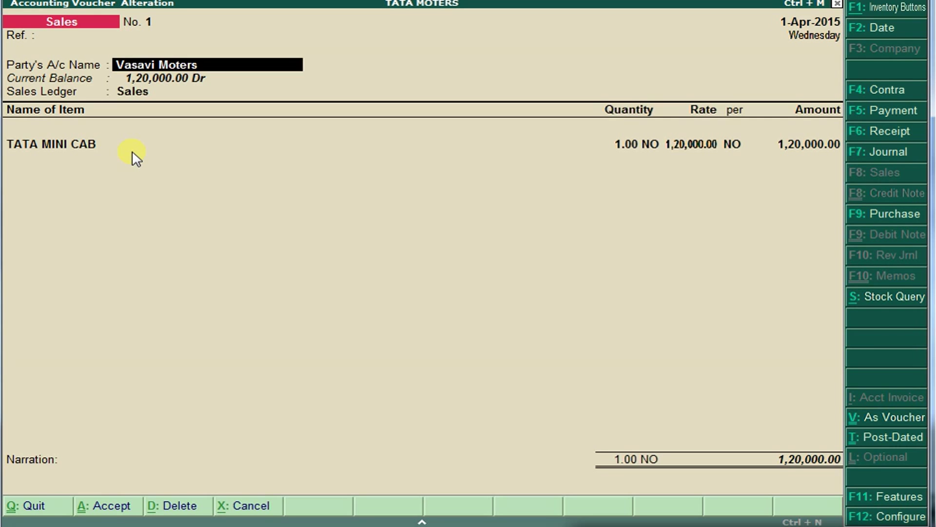
pyautogui.press('Return')
pyautogui.press('Return')
pyautogui.press('Return')
pyautogui.press('Return')
pyautogui.press('Return')
pyautogui.press('Return')
pyautogui.press('Return')
pyautogui.press('Return')
pyautogui.press('Return')
pyautogui.press('Return')
pyautogui.press('Return')
pyautogui.press('Return')
pyautogui.press('Return')
pyautogui.press('Return')
pyautogui.press('Return')
pyautogui.press('Return')
pyautogui.press('Return')
pyautogui.press('Return')
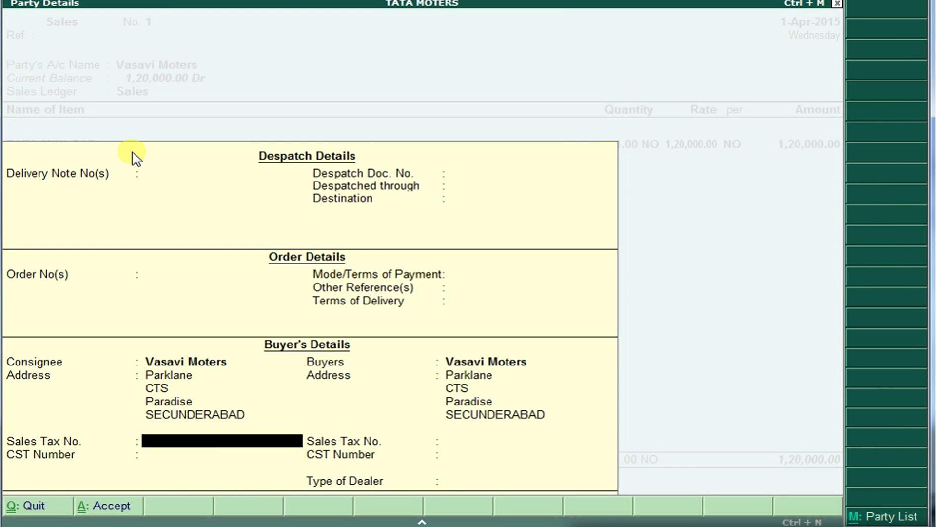
pyautogui.press('Return')
pyautogui.press('Return')
pyautogui.press('Return')
pyautogui.press('Return')
pyautogui.press('Return')
pyautogui.press('Return')
pyautogui.press('Return')
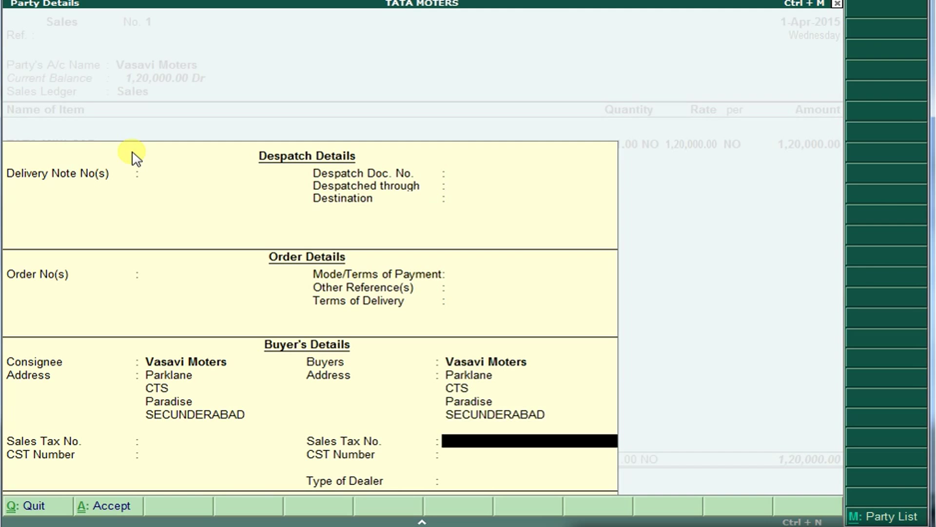
pyautogui.press('Return')
pyautogui.press('Return')
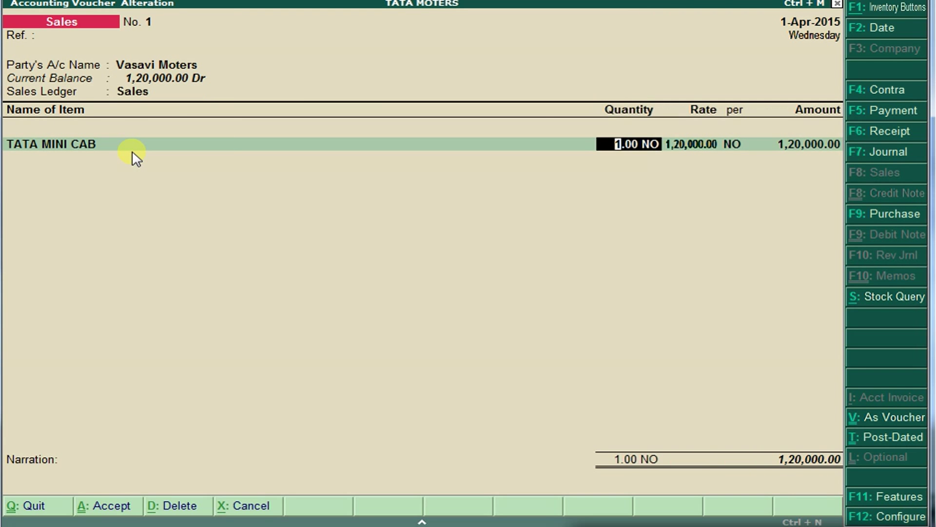
pyautogui.press('BackSpace')
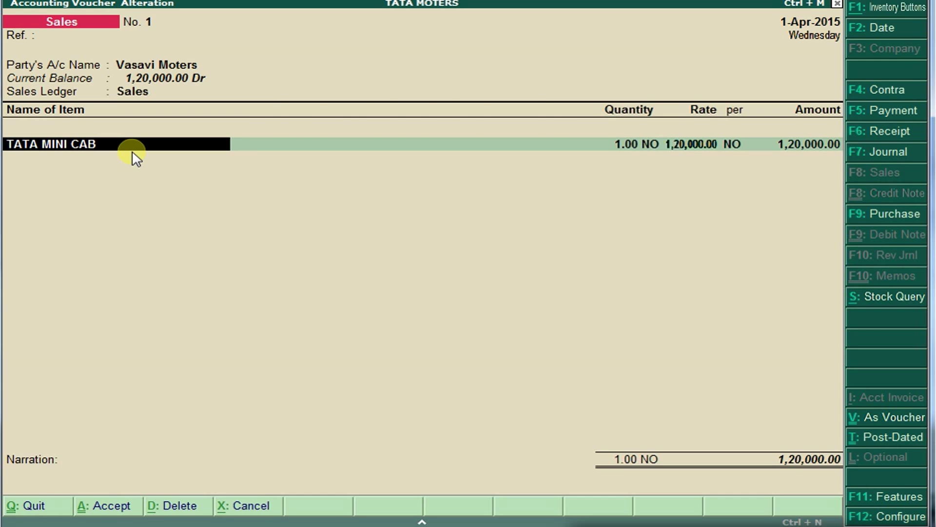
pyautogui.press('F12')
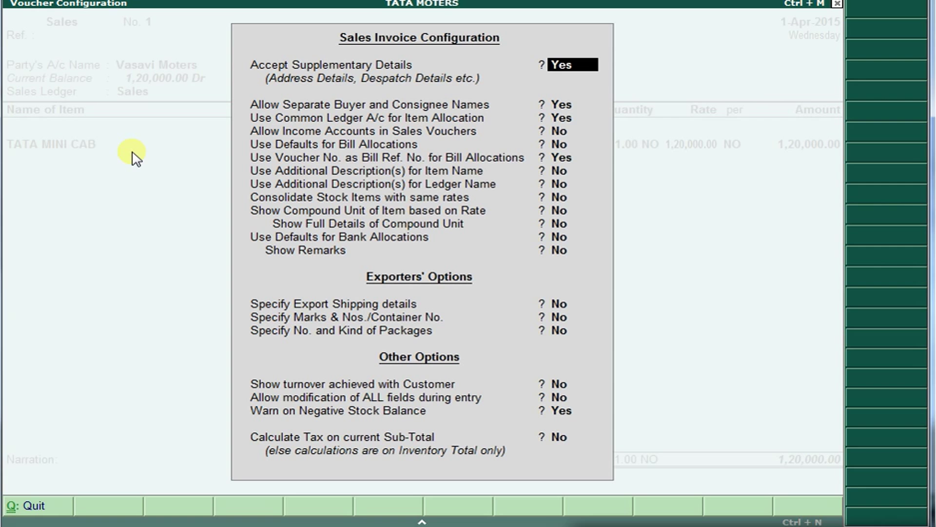
# Set Use Additional Description(s) for Item Name to Yes and accept the configuration.
pyautogui.press('Return')
pyautogui.press('Return')
pyautogui.press('Return')
pyautogui.press('Return')
pyautogui.press('Return')
pyautogui.press('Return')
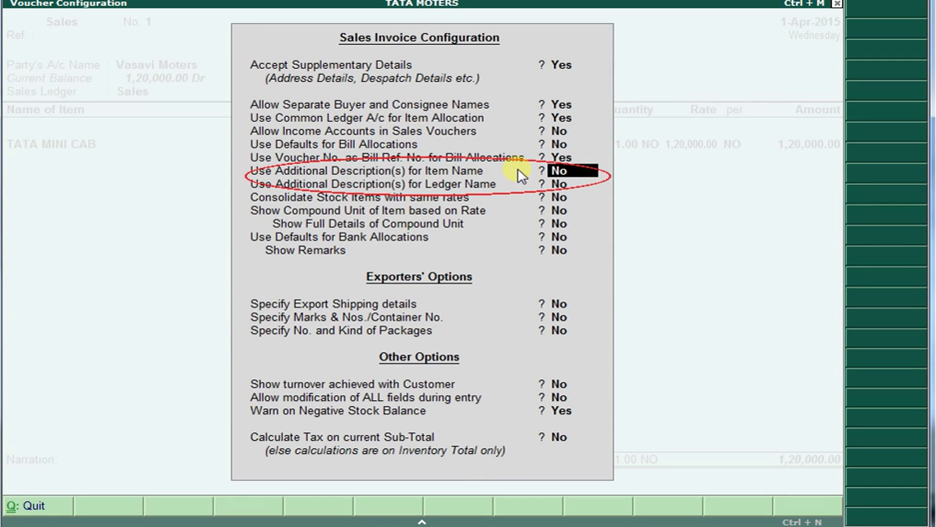
pyautogui.write('yes')
pyautogui.press('Return')
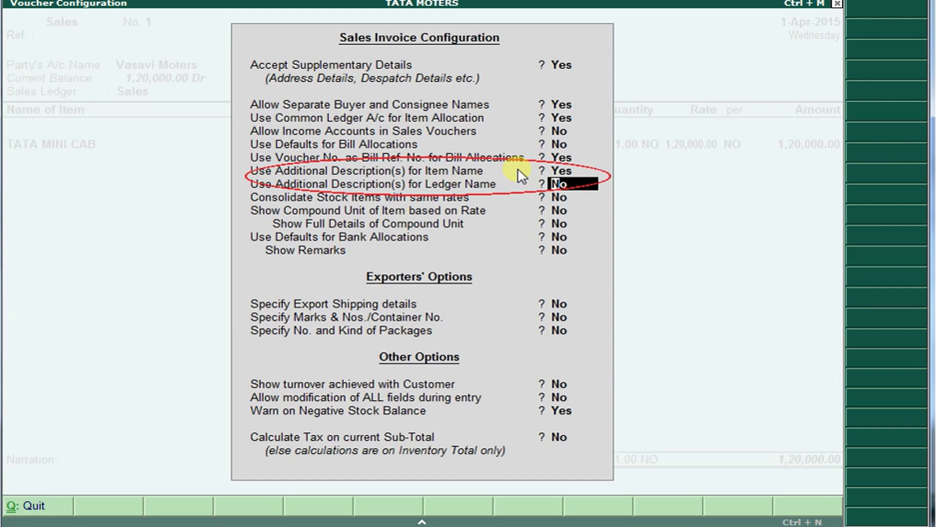
pyautogui.hotkey('ctrl', 'a')
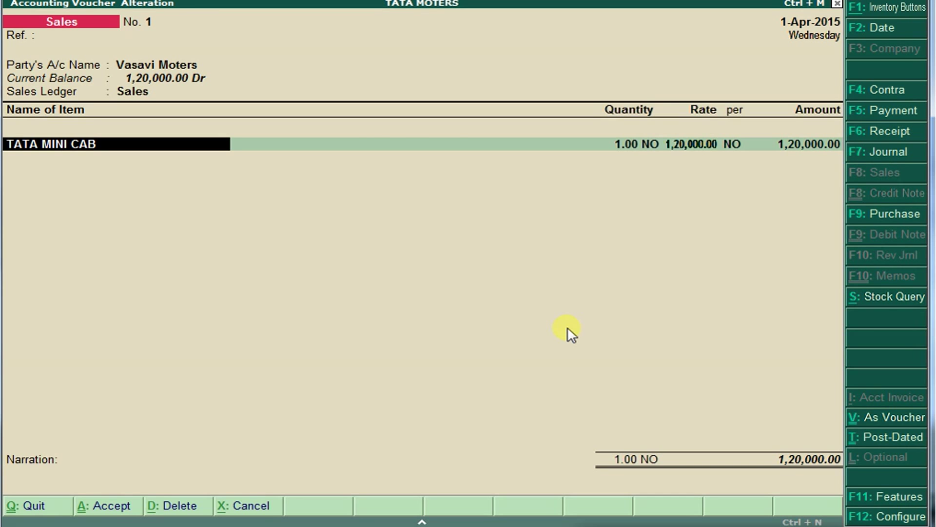
pyautogui.press('Return')
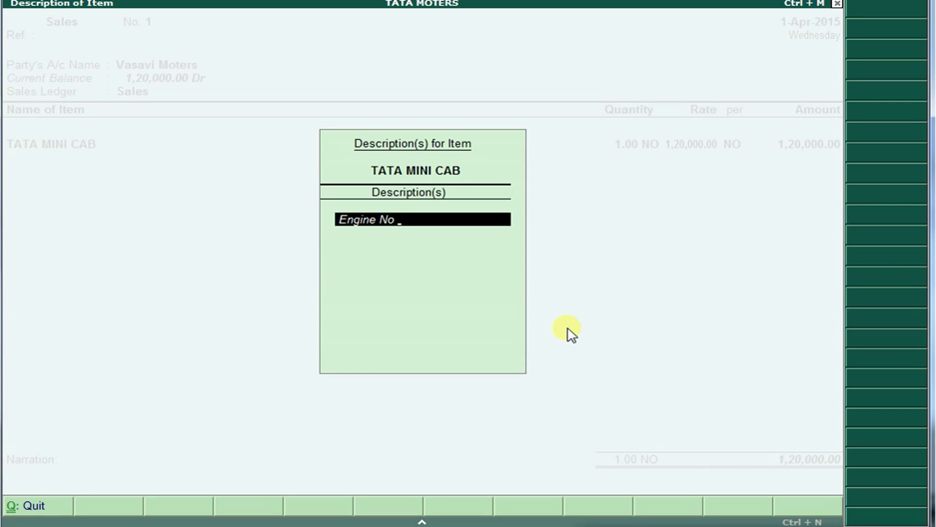
# Add description lines 'Engine No : 8723583' and 'Model No :876w569874' under TATA MINI CAB.
pyautogui.write('8723583')
pyautogui.press('Return')
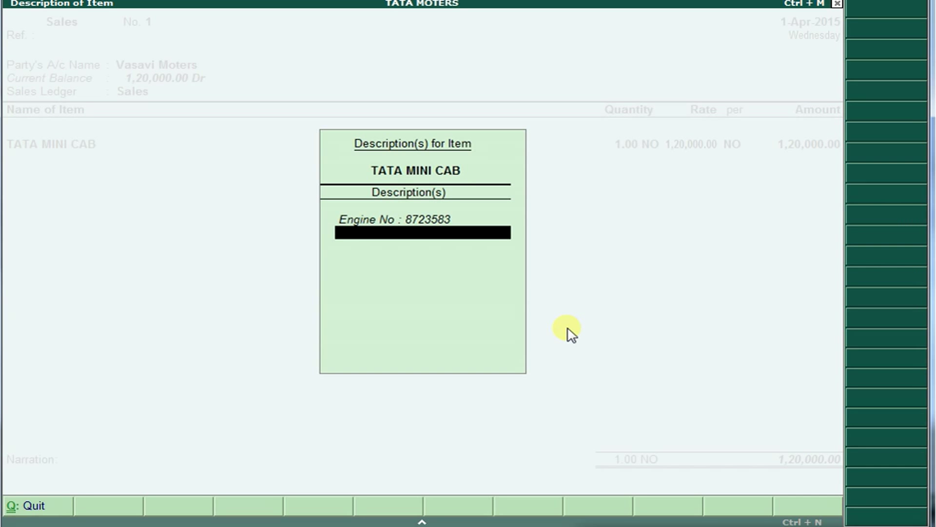
pyautogui.write('Model No :876w569874')
pyautogui.press('Return')
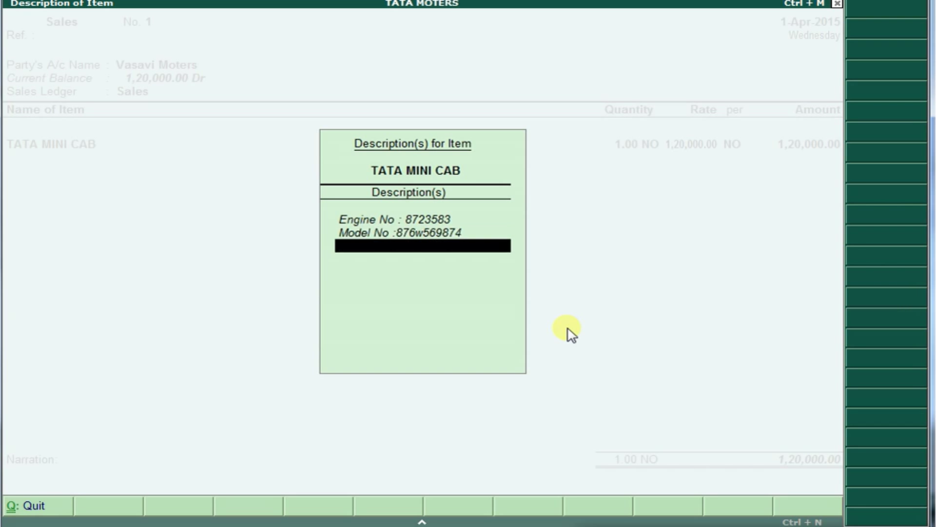
pyautogui.press('Return')
# Move past the item line to an empty description line below Model No.
pyautogui.press('Return')
pyautogui.press('Return')
pyautogui.press('Return')
pyautogui.press('Return')
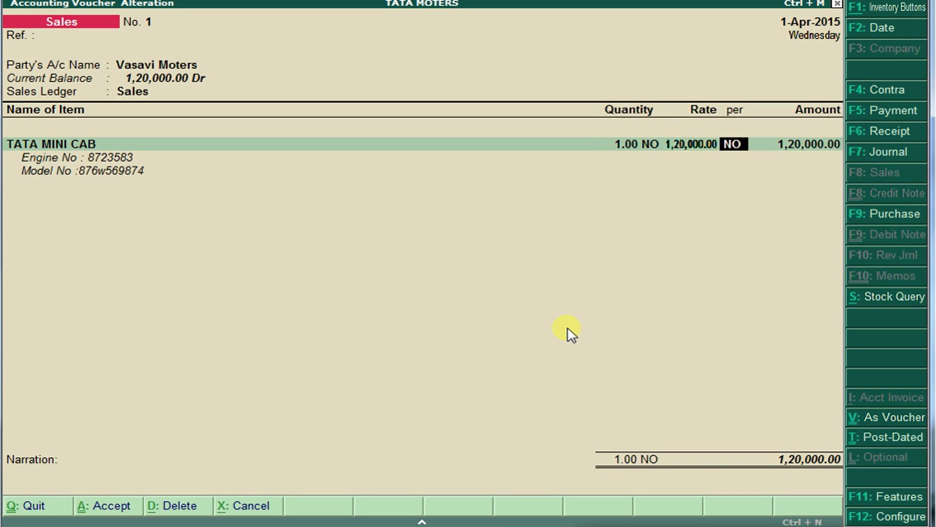
pyautogui.press('Return')
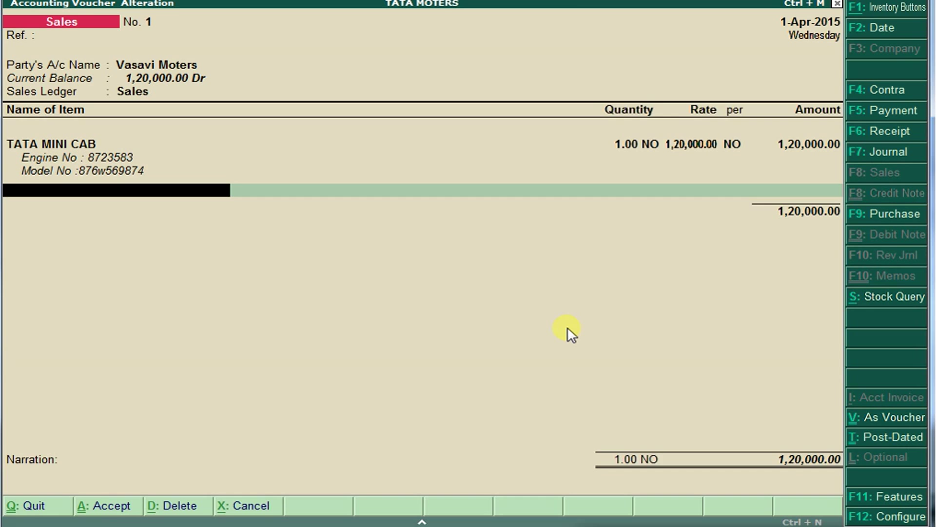
pyautogui.write('D')
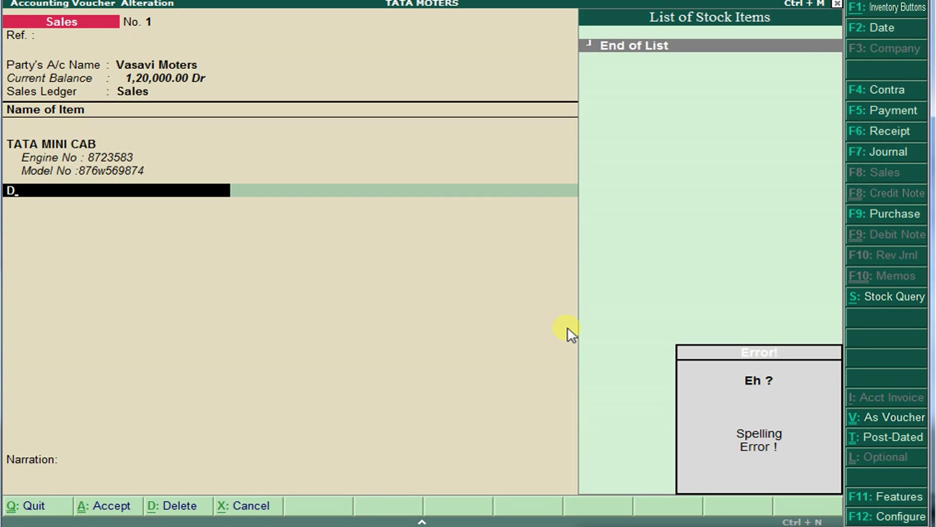
pyautogui.press('BackSpace')
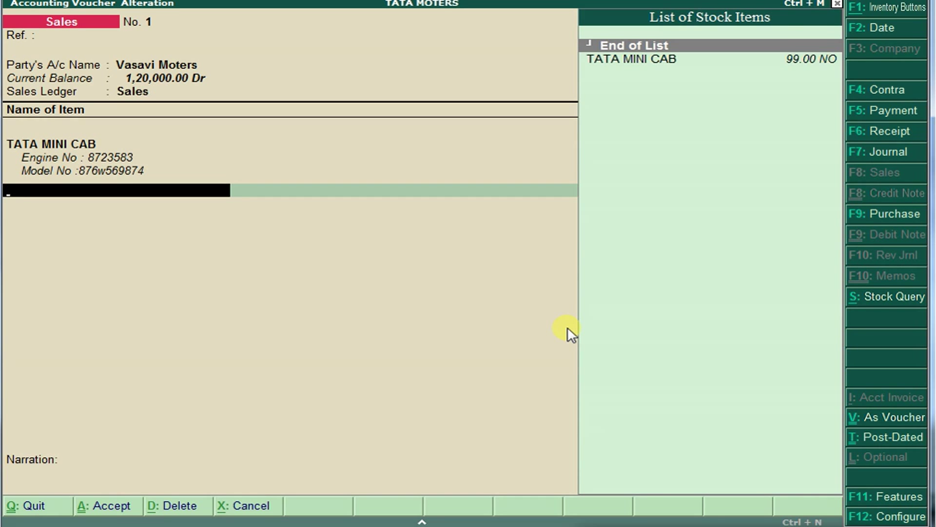
pyautogui.press('Return')
pyautogui.write('D')
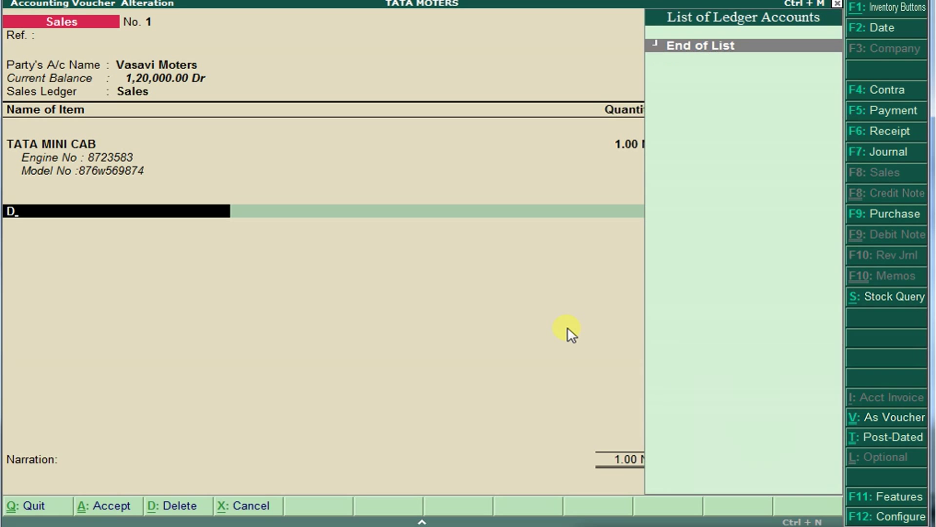
pyautogui.press('BackSpace')
pyautogui.press('BackSpace')
pyautogui.press('Return')
pyautogui.press('Return')
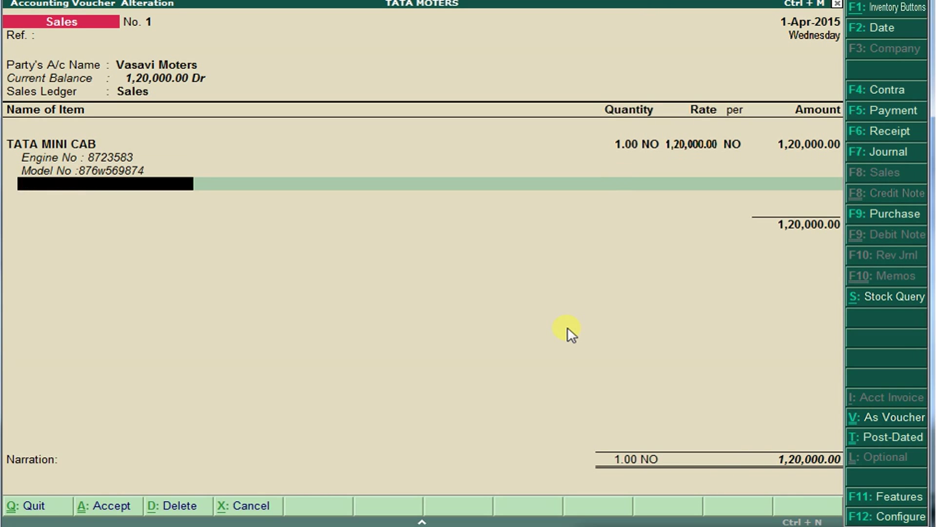
# Add the line 'Sdjkfmhgbweiu Ythvewo3rgfew7yrgtoier Gytuigoghyhtio' and continue past narration to the save prompt.
pyautogui.write('Sdjkfmhgbweiu Ythvewo3rgfew7yrgtoier Gytu')
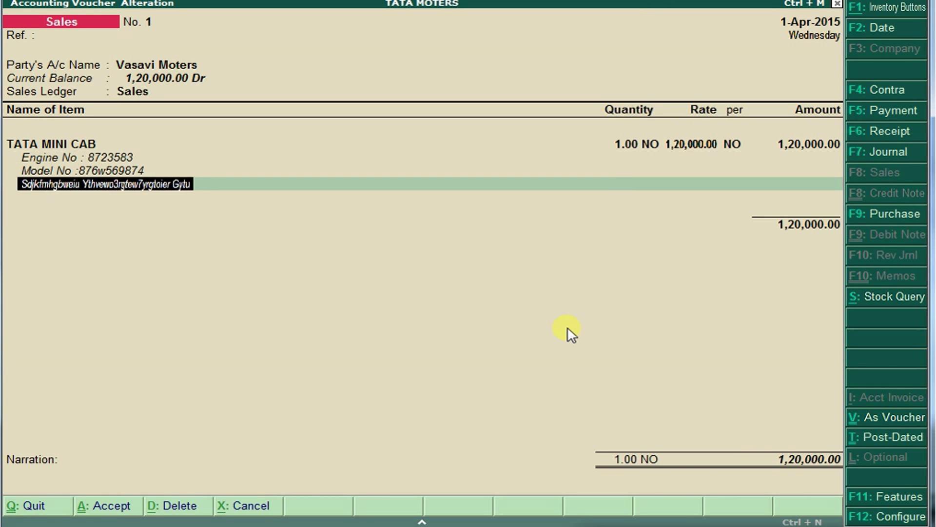
pyautogui.write('igoghyhtio')
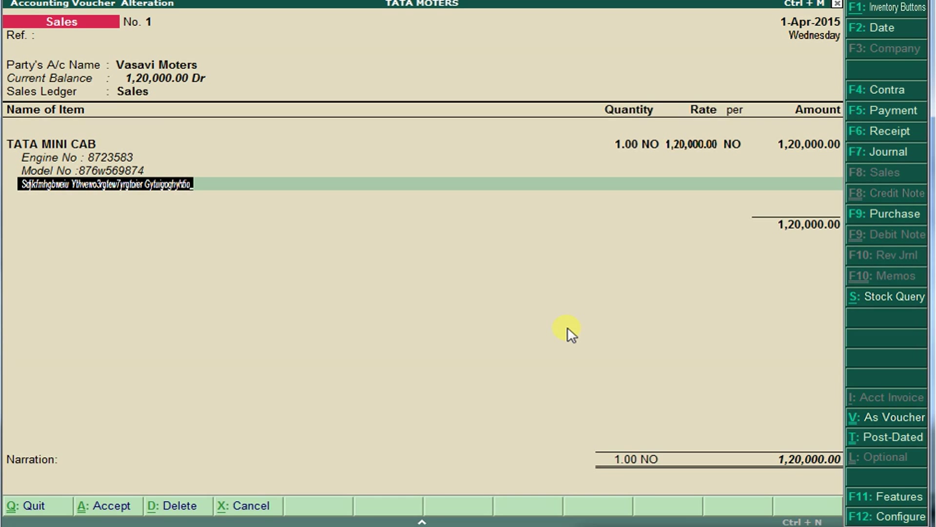
pyautogui.press('Return')
pyautogui.press('Return')
pyautogui.press('Return')
pyautogui.press('Return')
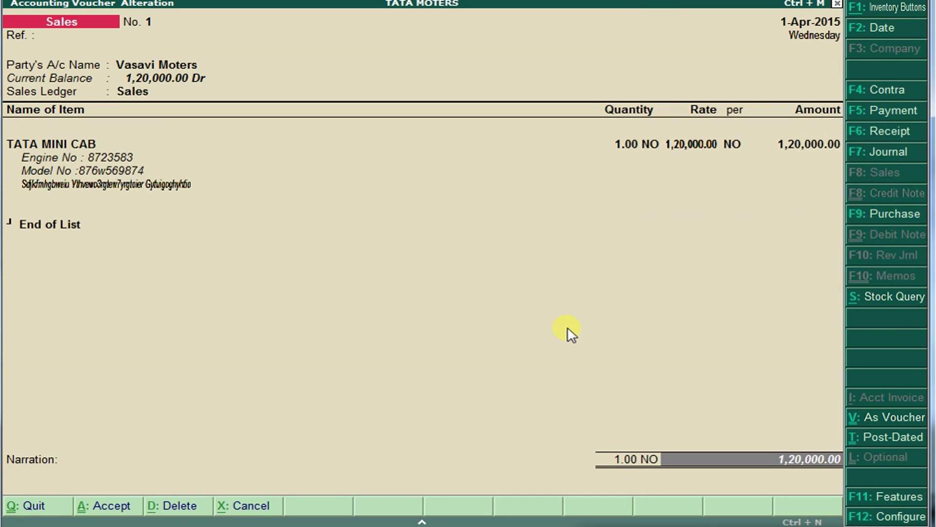
pyautogui.press('Return')
pyautogui.press('Return')
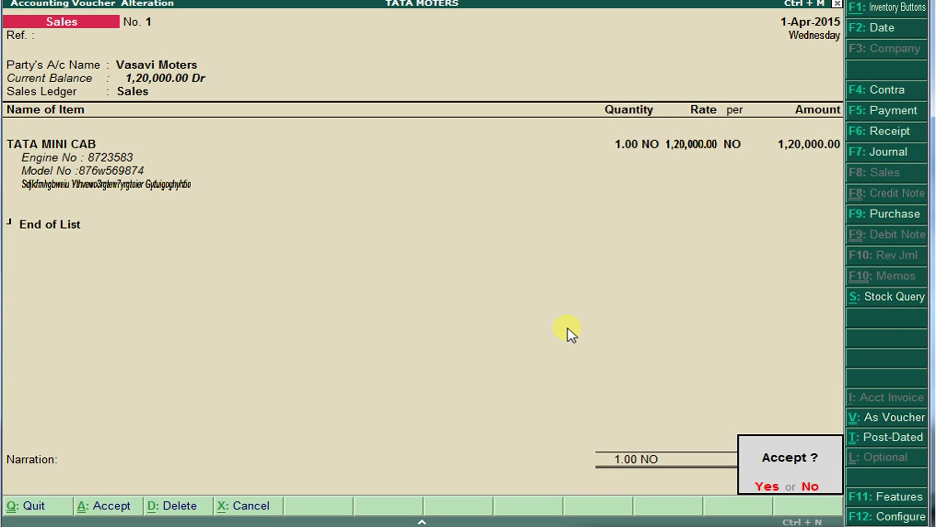
pyautogui.press('Escape')
# Save the invoice and print it to OneNote 2007.
pyautogui.hotkey('alt', 'p')
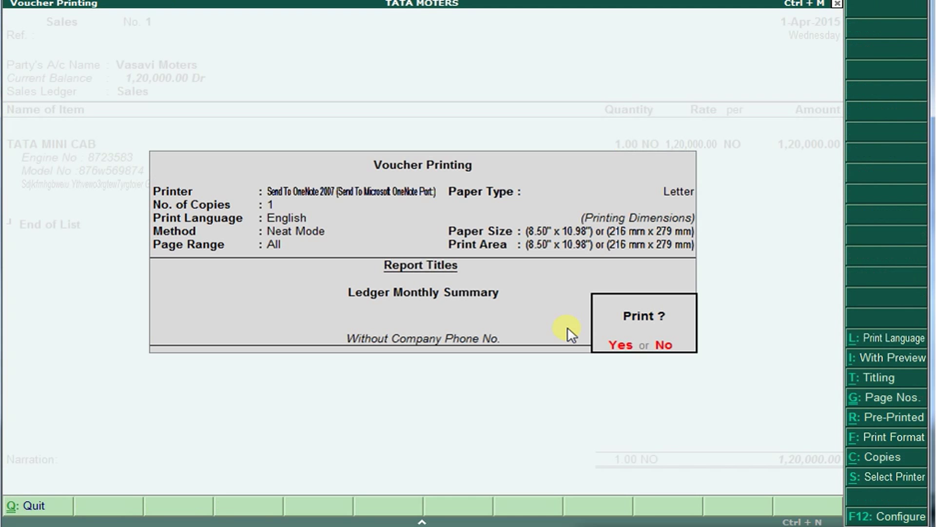
pyautogui.press('Return')
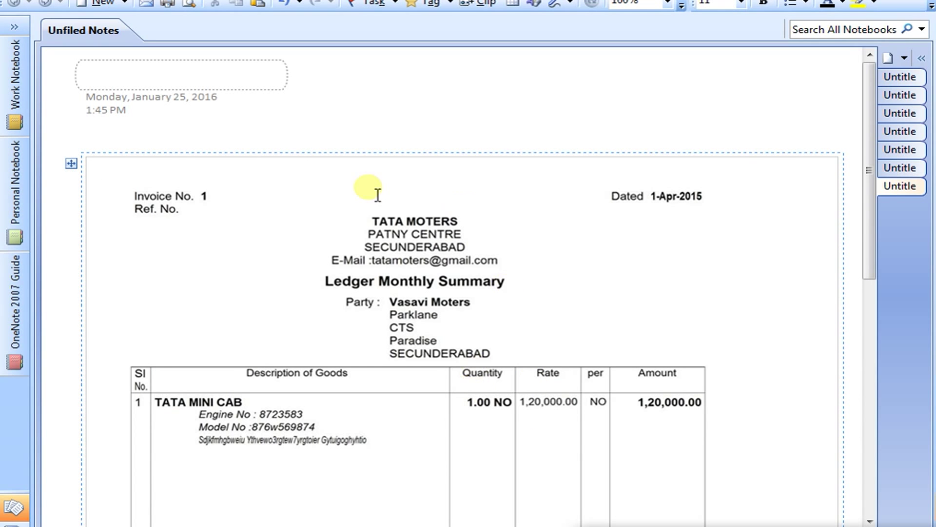
pyautogui.click(444, 318)
pyautogui.scroll(-3, 444, 318)
pyautogui.press('Down')
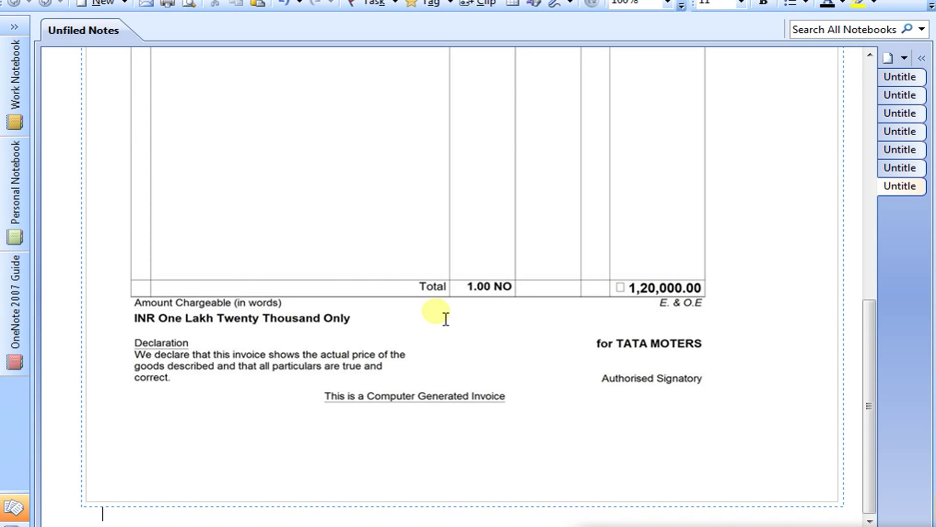
pyautogui.hotkey('ctrl', 'a')
pyautogui.hotkey('ctrl', 'Home')
pyautogui.press('Down')
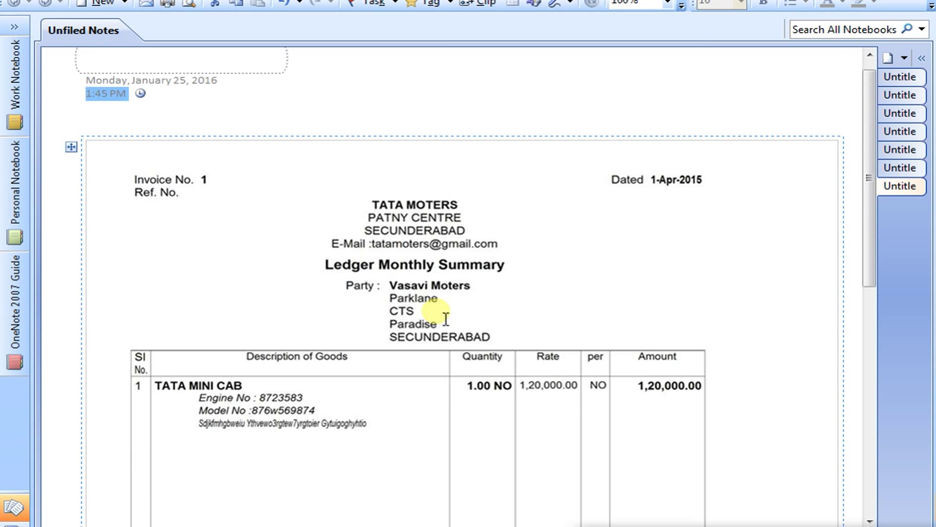
pyautogui.hotkey('ctrl', 'End')
pyautogui.hotkey('ctrl', 'Home')
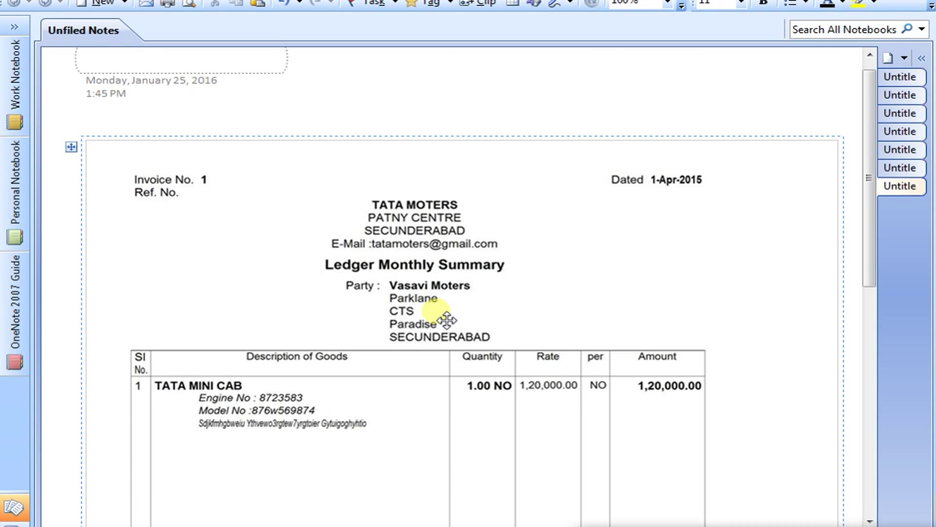